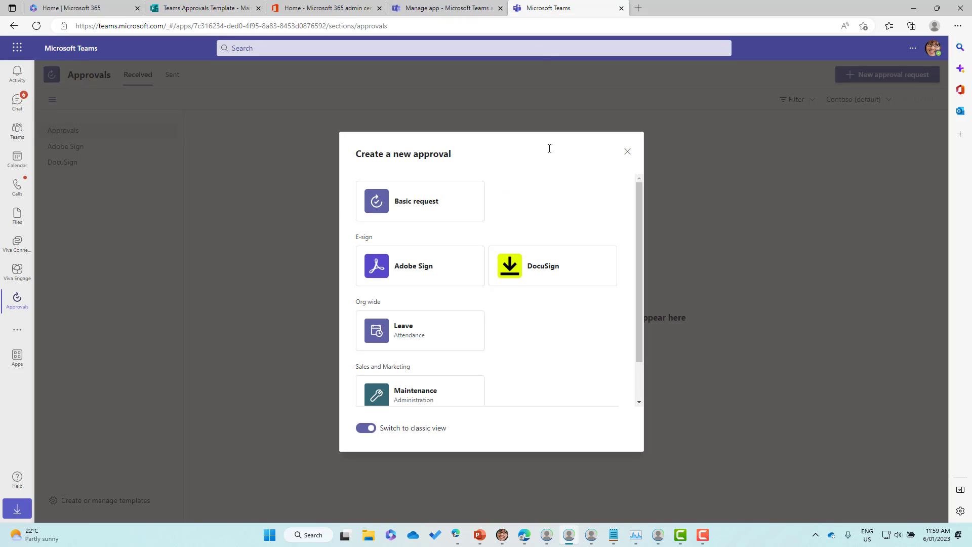
# - Choose DocuSign for the new approval and bring up its sign-in window
pyautogui.click(558, 276)
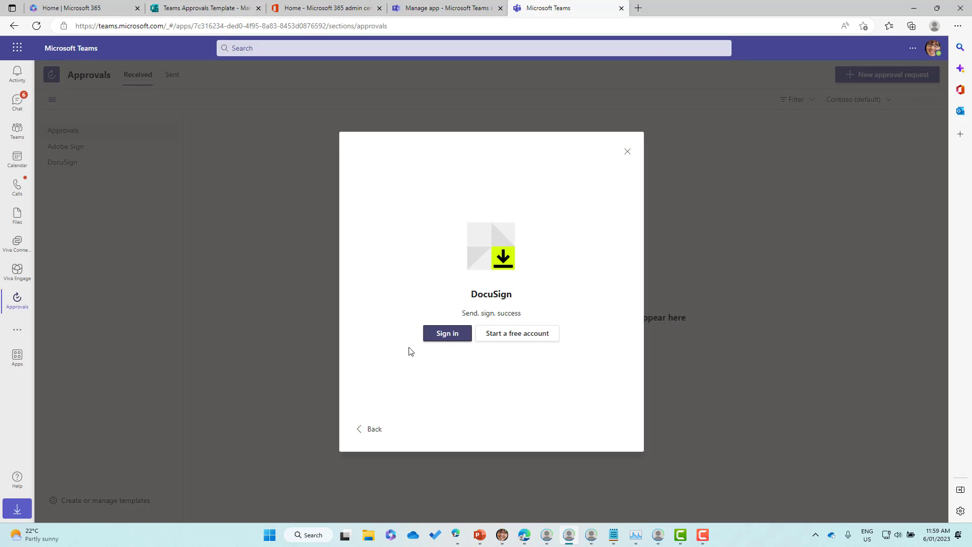
pyautogui.click(449, 339)
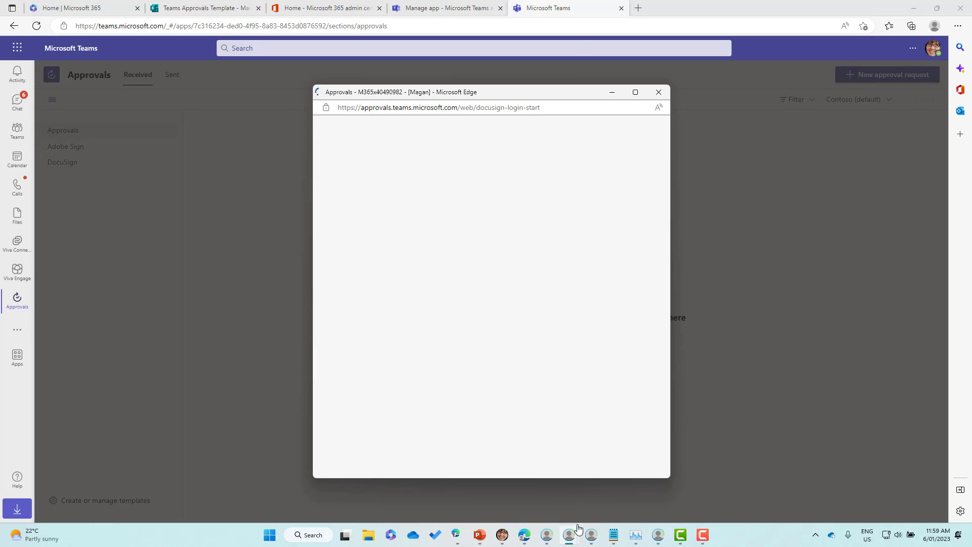
# - Log in to DocuSign with the saved account e-mail and the account password
pyautogui.click(616, 539)
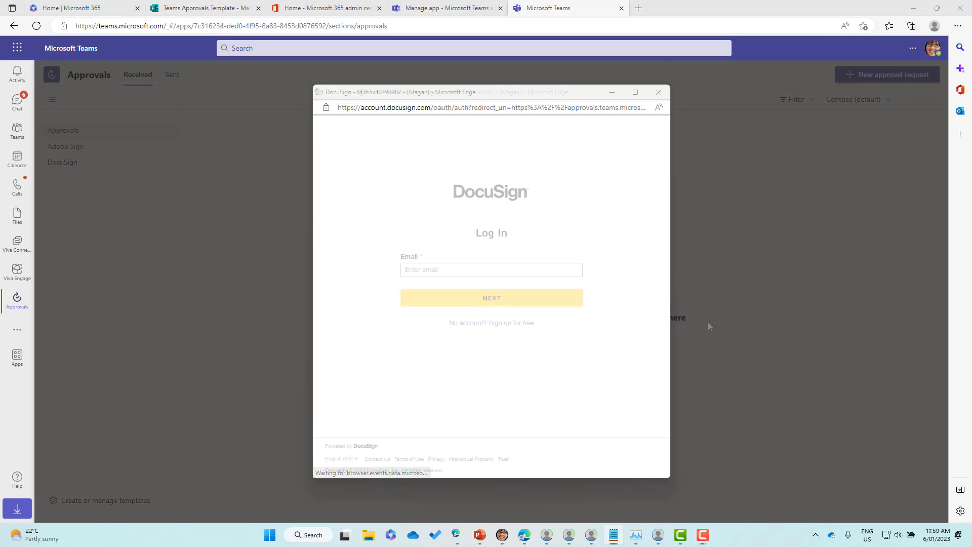
pyautogui.click(451, 269)
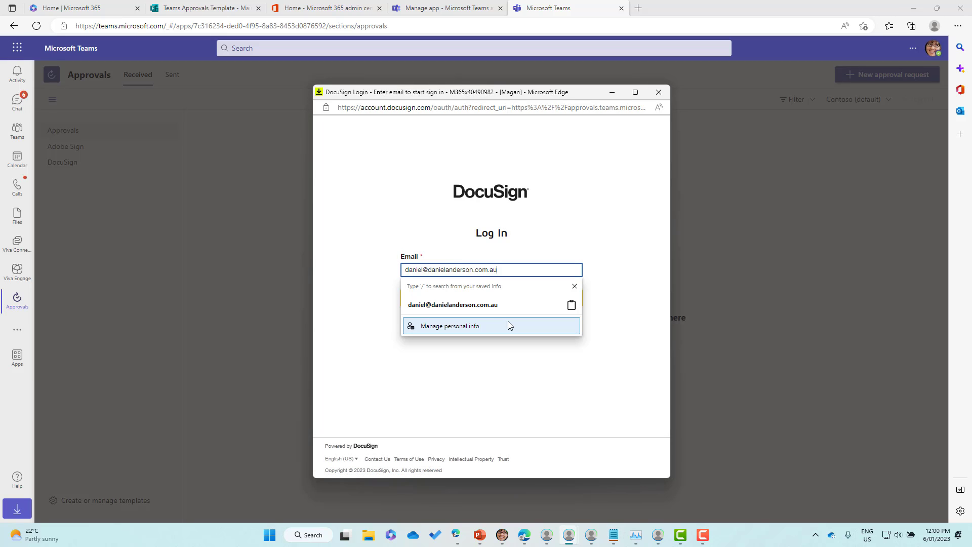
pyautogui.click(490, 305)
pyautogui.click(493, 298)
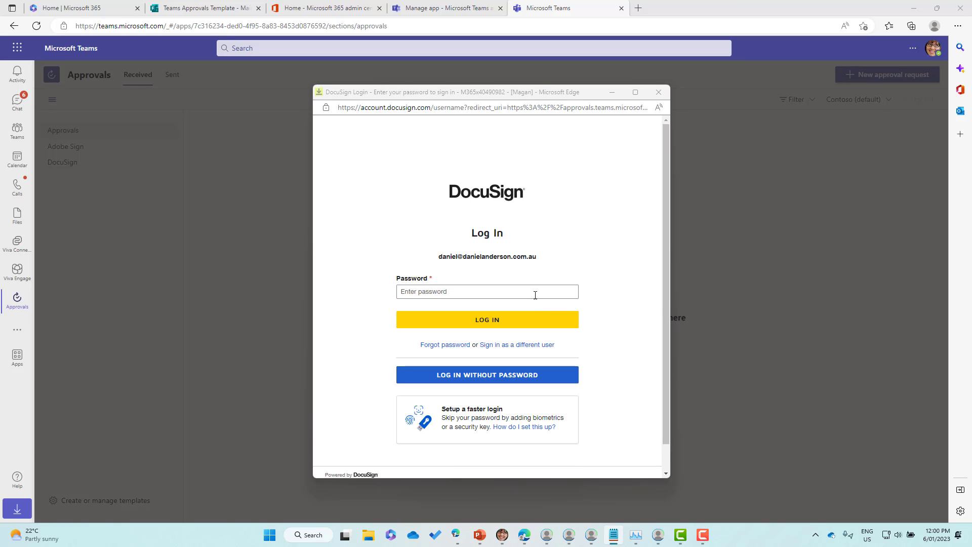
pyautogui.click(535, 295)
pyautogui.hotkey('ctrl', 'v')
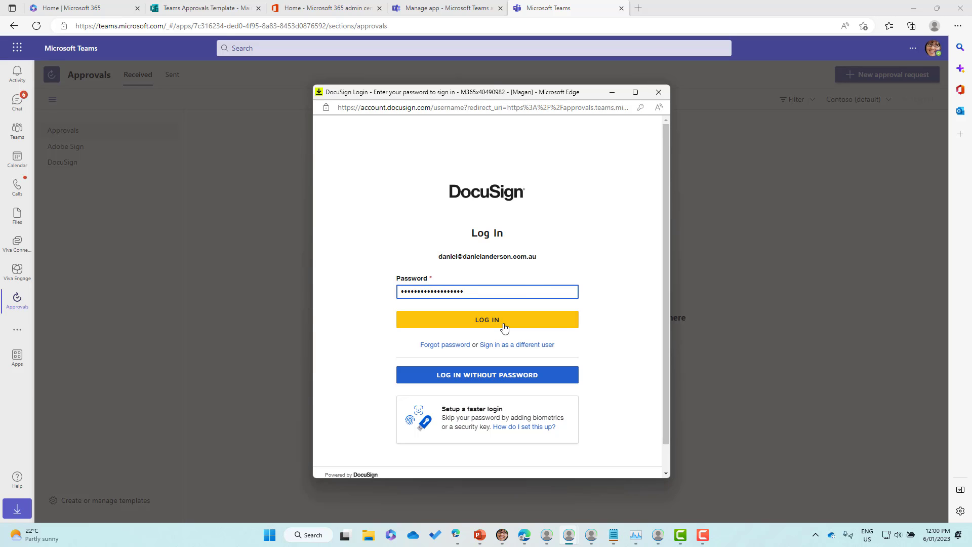
pyautogui.click(503, 324)
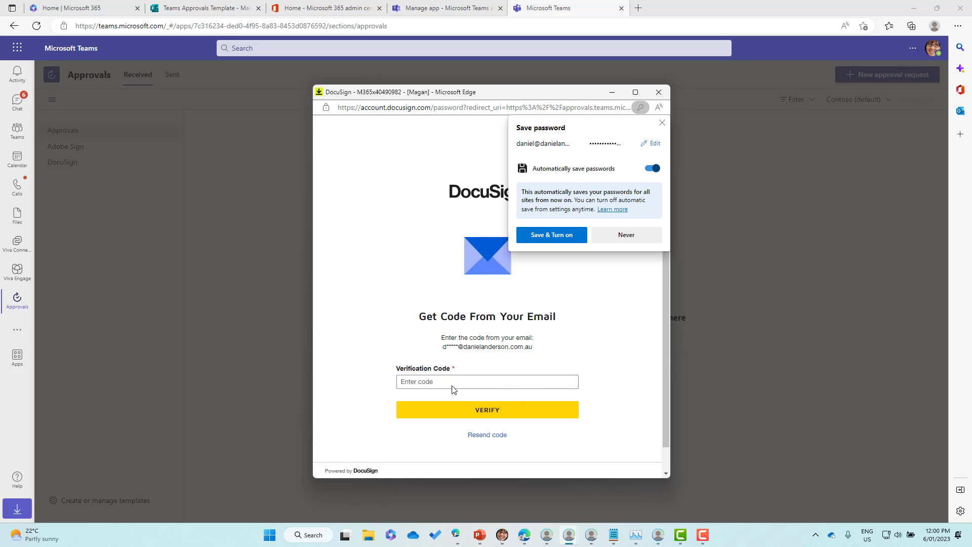
# - Decline saving the password and submit the emailed verification code
pyautogui.click(506, 378)
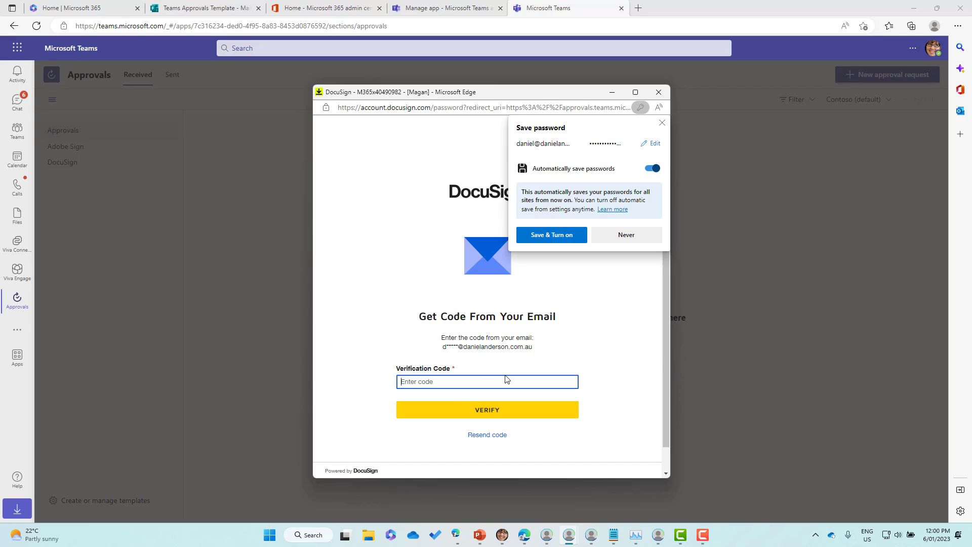
pyautogui.click(647, 240)
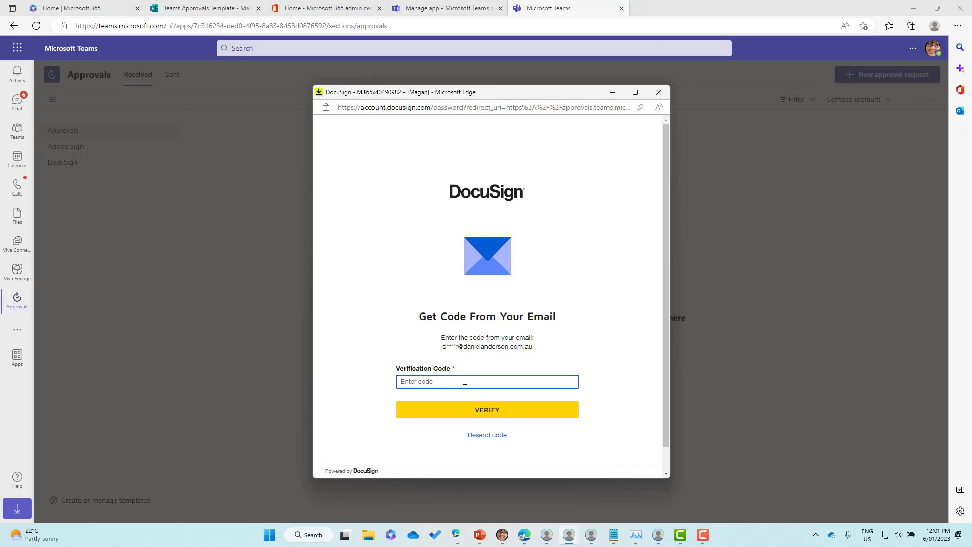
pyautogui.click(479, 407)
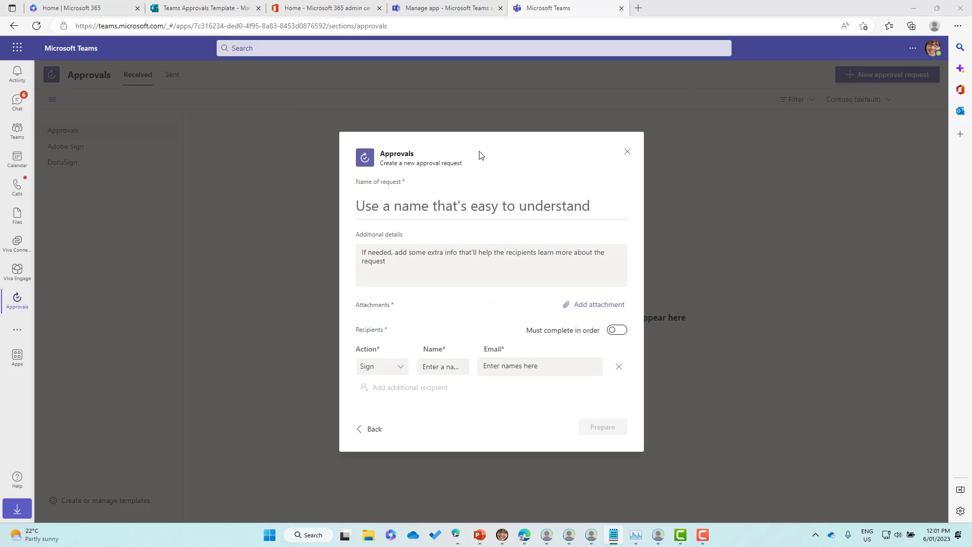
# - Title the request 'Employee Agreement' and bring up the Add attachment options
pyautogui.click(426, 205)
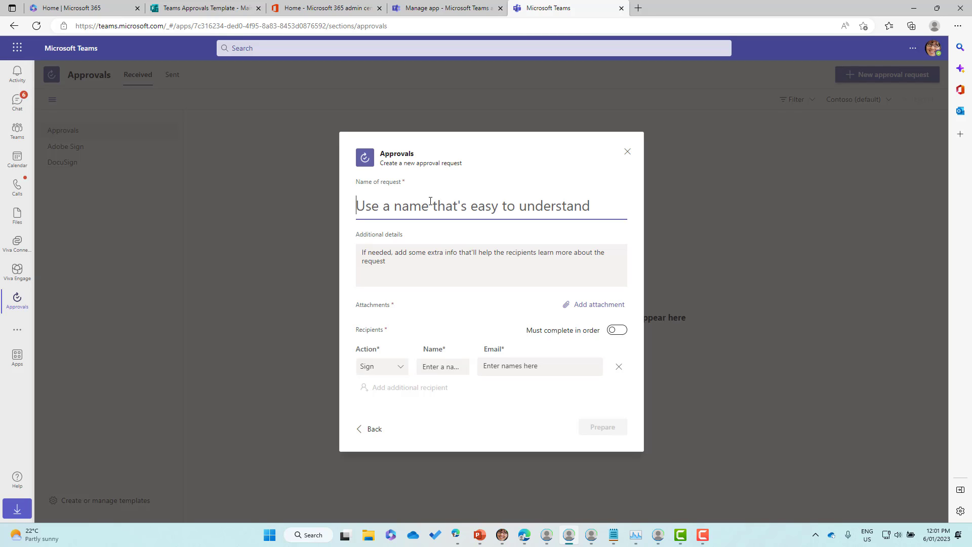
pyautogui.write('Employee Agreement')
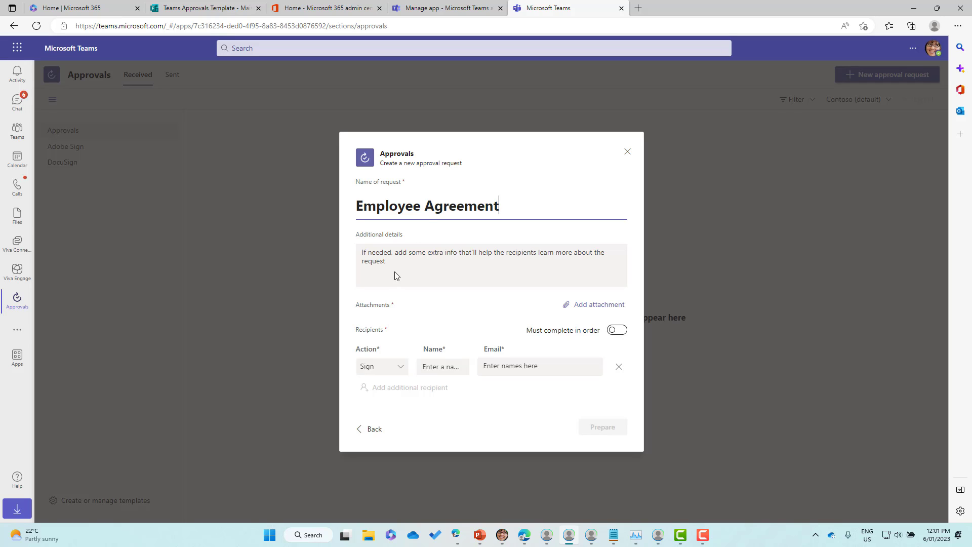
pyautogui.click(392, 262)
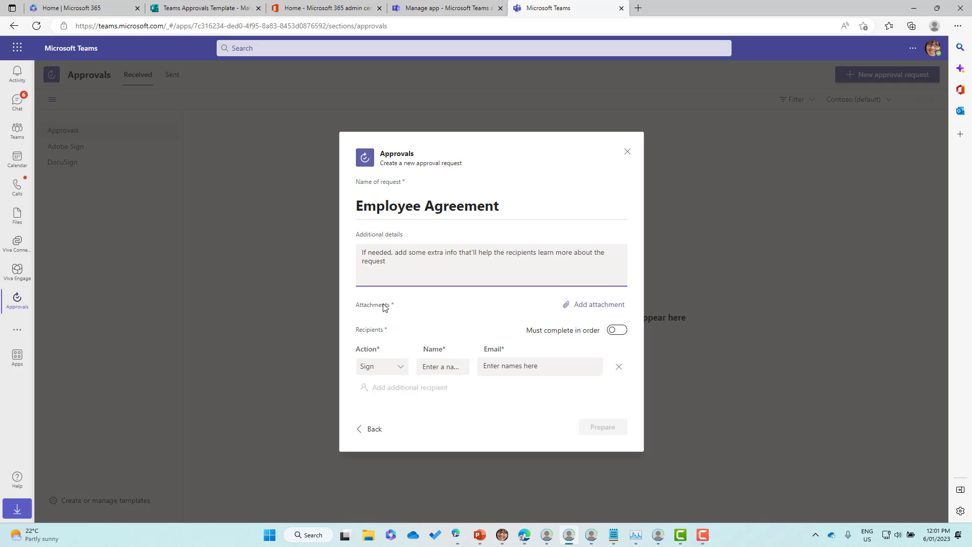
pyautogui.moveTo(356, 306); pyautogui.dragTo(404, 308)
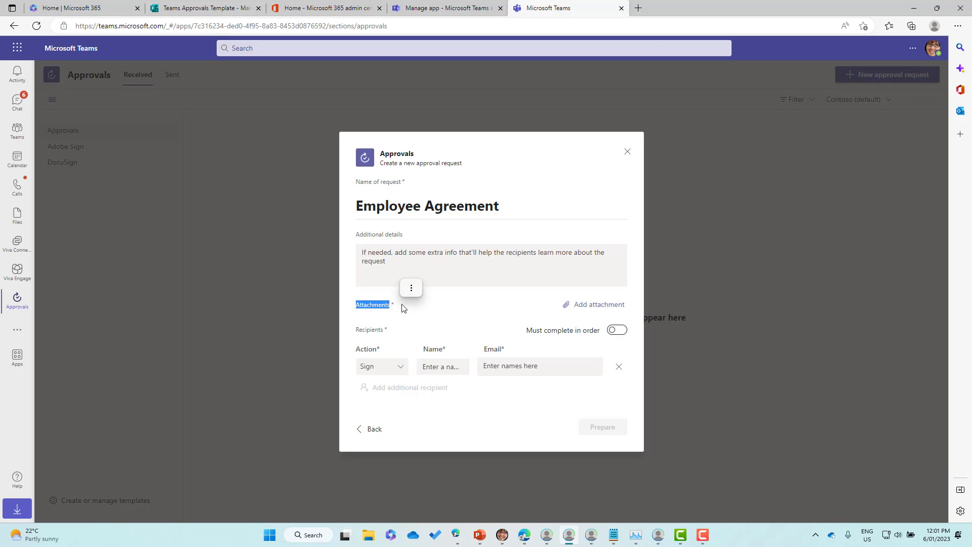
pyautogui.click(600, 305)
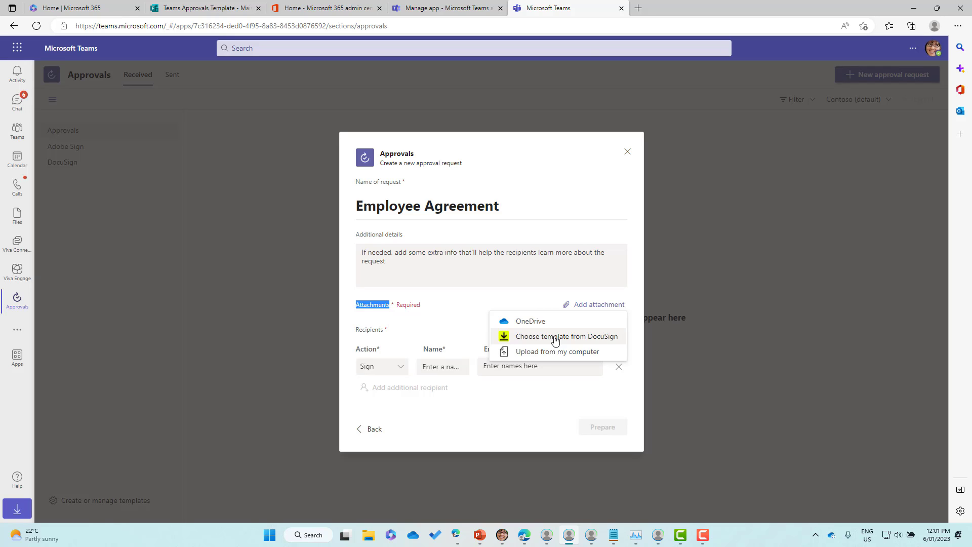
# - Upload the Employment Offer Letter Word file (36.3 KB) from this computer
pyautogui.click(530, 357)
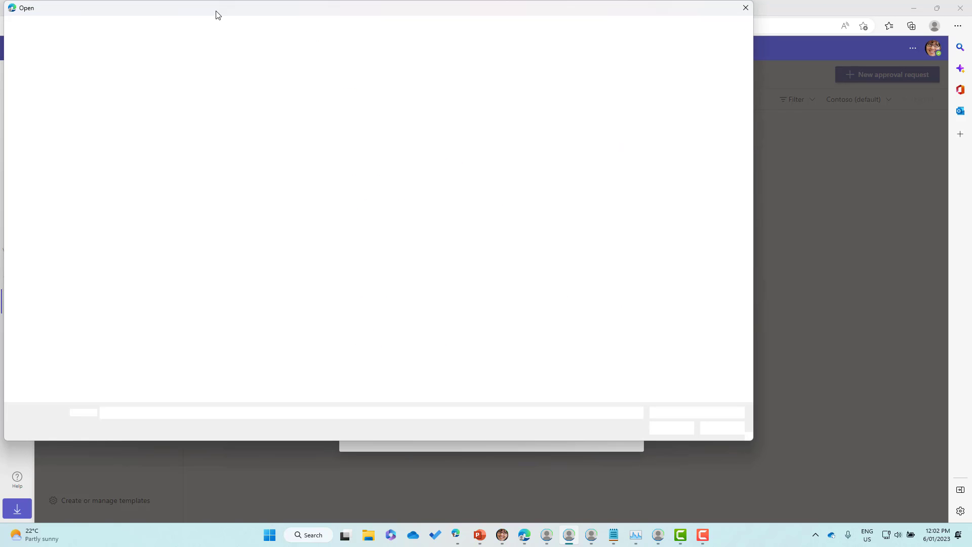
pyautogui.press('Escape')
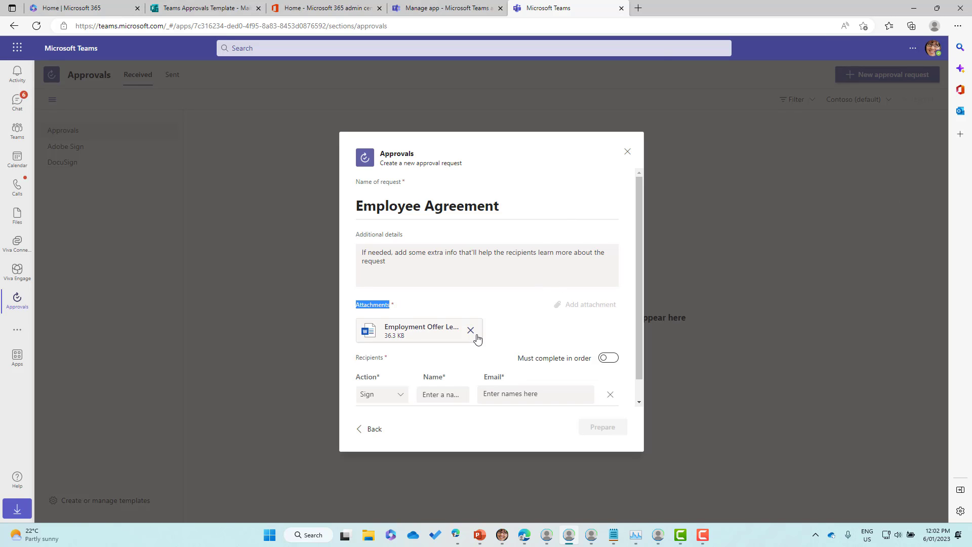
pyautogui.scroll(-1, 478, 337)
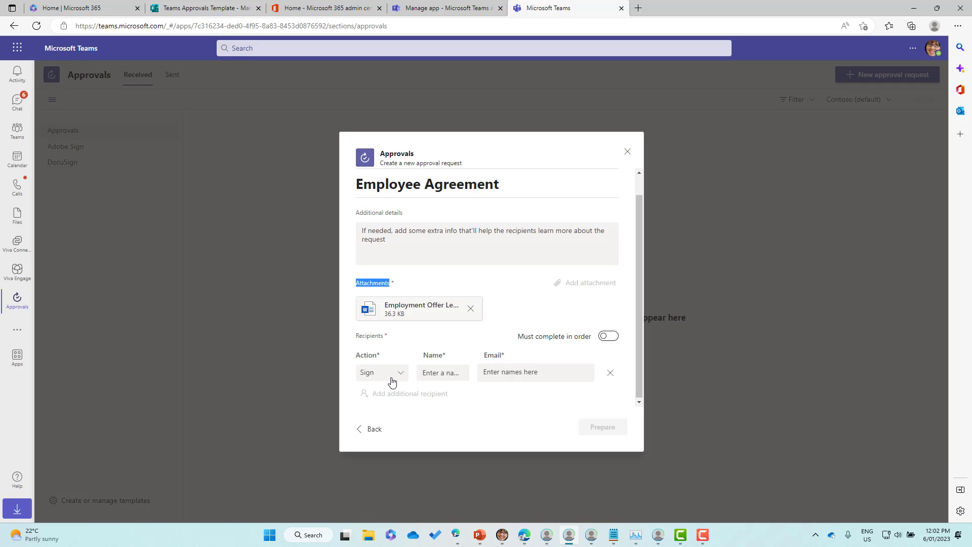
# - Keep the recipient action as Sign and check the account's domain in the profile
pyautogui.click(372, 374)
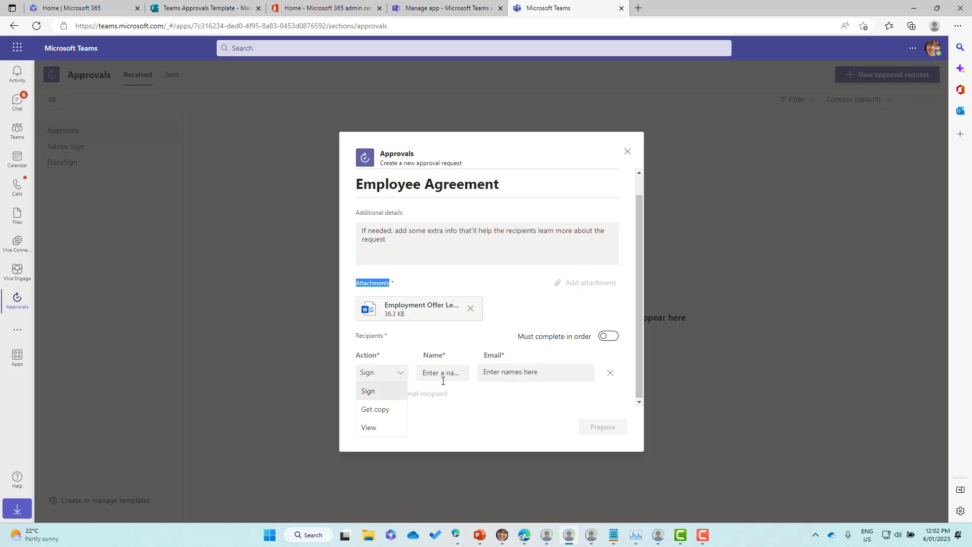
pyautogui.click(379, 390)
pyautogui.click(440, 371)
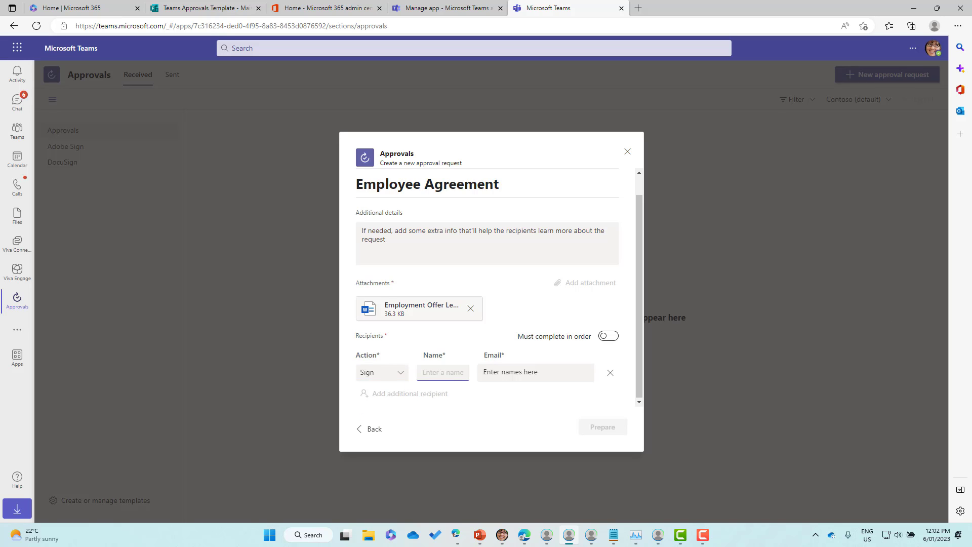
pyautogui.click(934, 54)
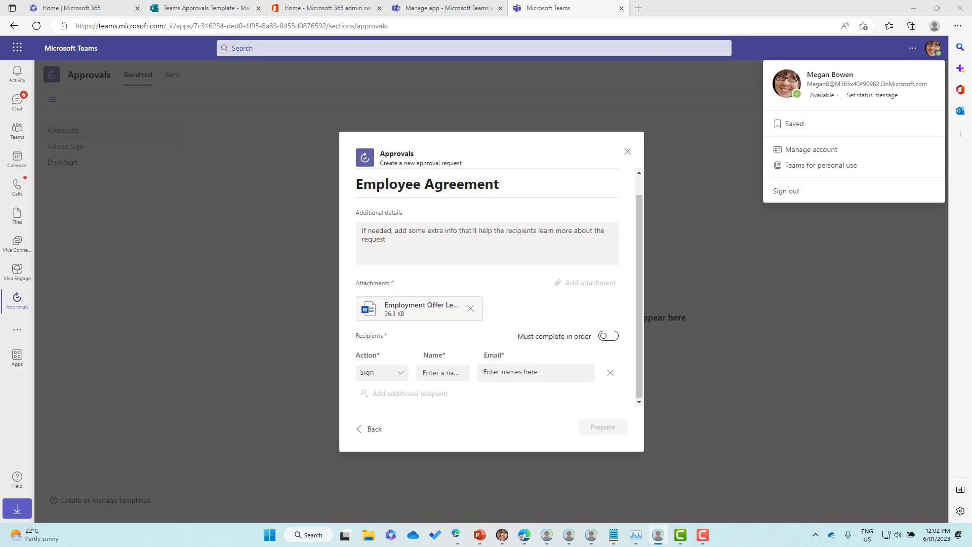
# - Enter the recipient's .onmicrosoft.com e-mail, pick the suggested colleague, and click Prepare
pyautogui.click(515, 372)
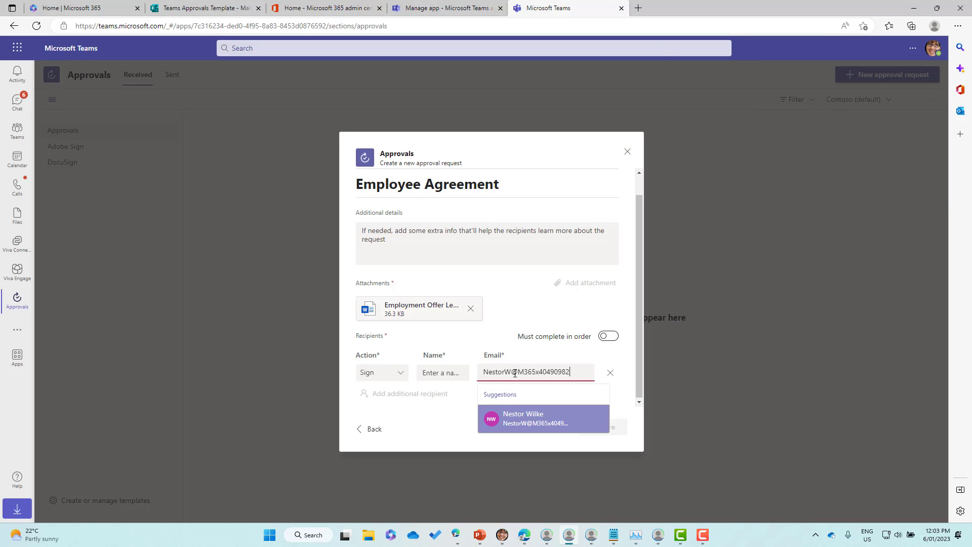
pyautogui.click(541, 427)
pyautogui.click(438, 373)
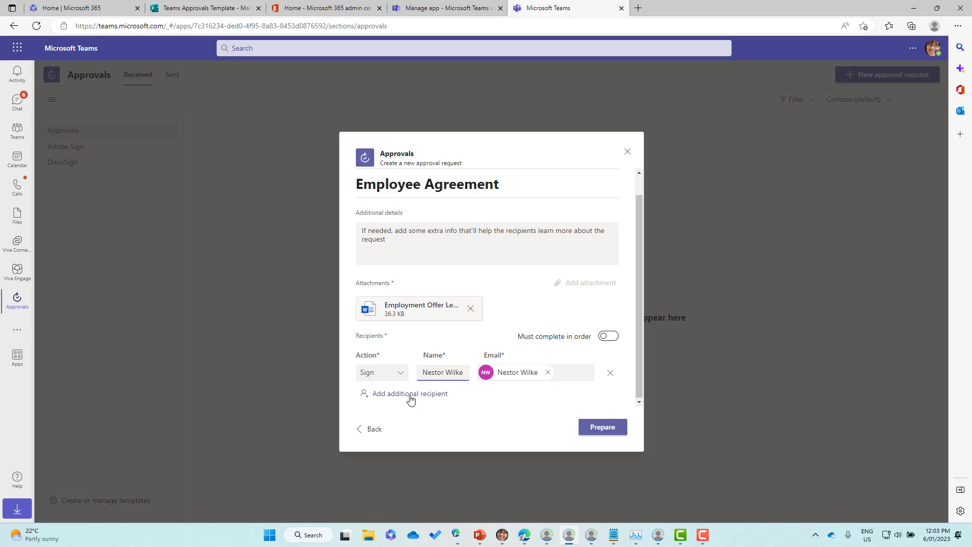
pyautogui.click(603, 430)
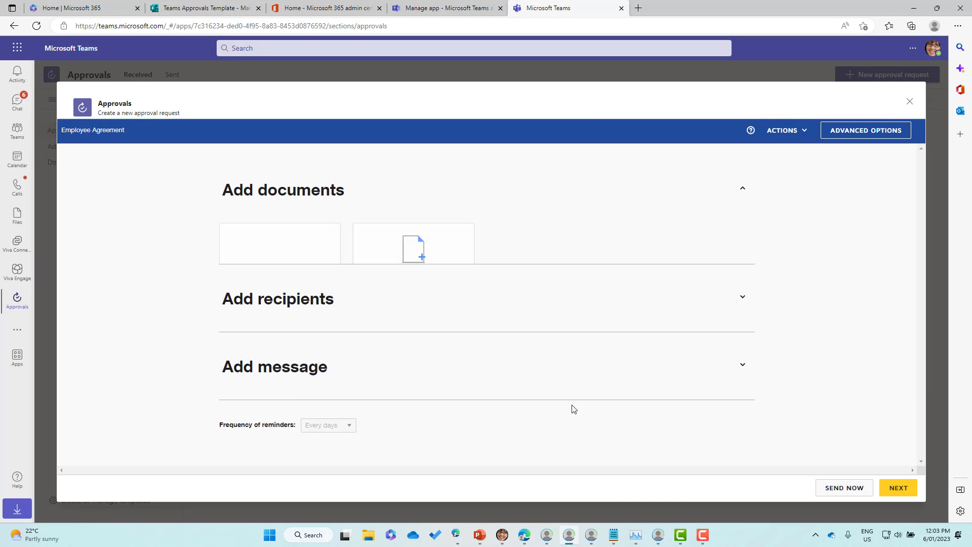
# - Expand the recipients section to confirm the offer letter and its single signer
pyautogui.moveTo(291, 236)
pyautogui.scroll(-1, 291, 233)
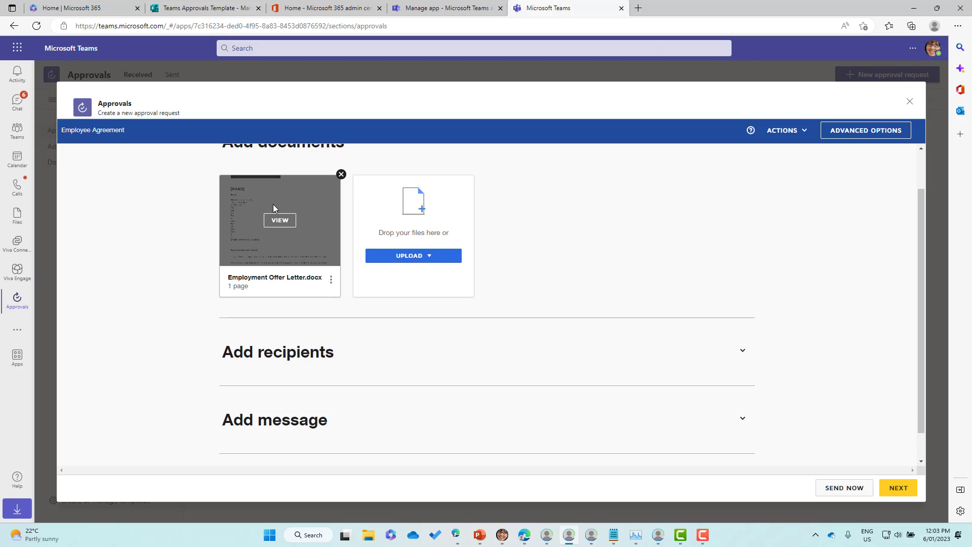
pyautogui.scroll(-1, 277, 206)
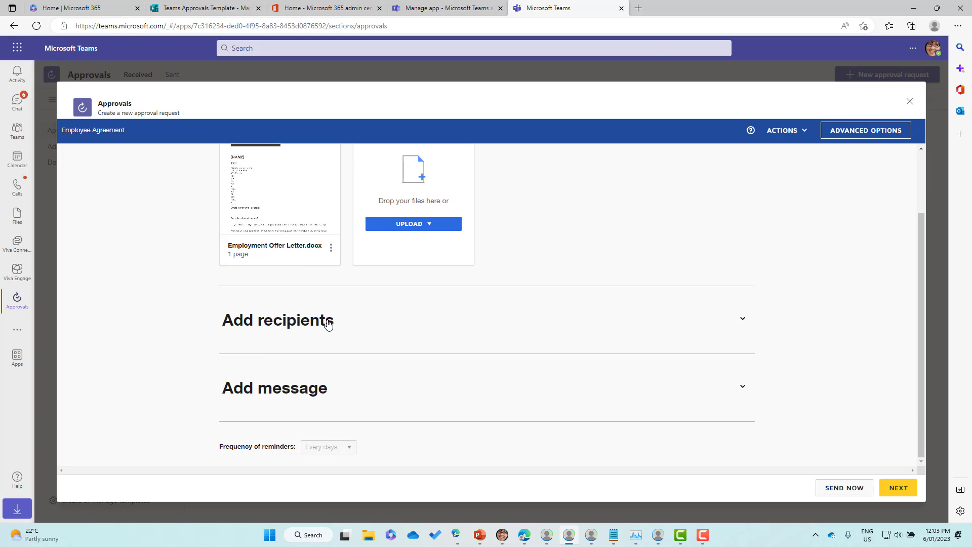
pyautogui.click(686, 323)
pyautogui.scroll(-3, 651, 338)
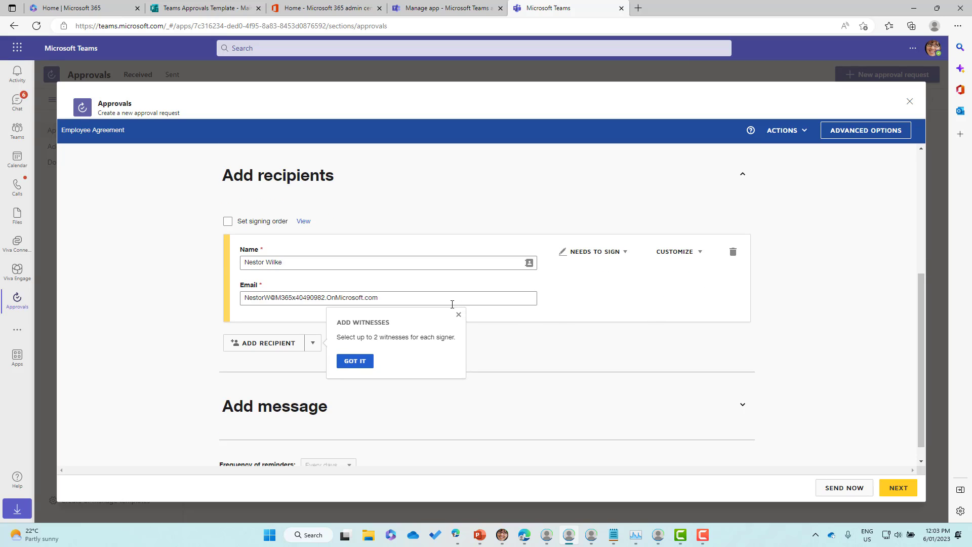
pyautogui.scroll(-1, 531, 352)
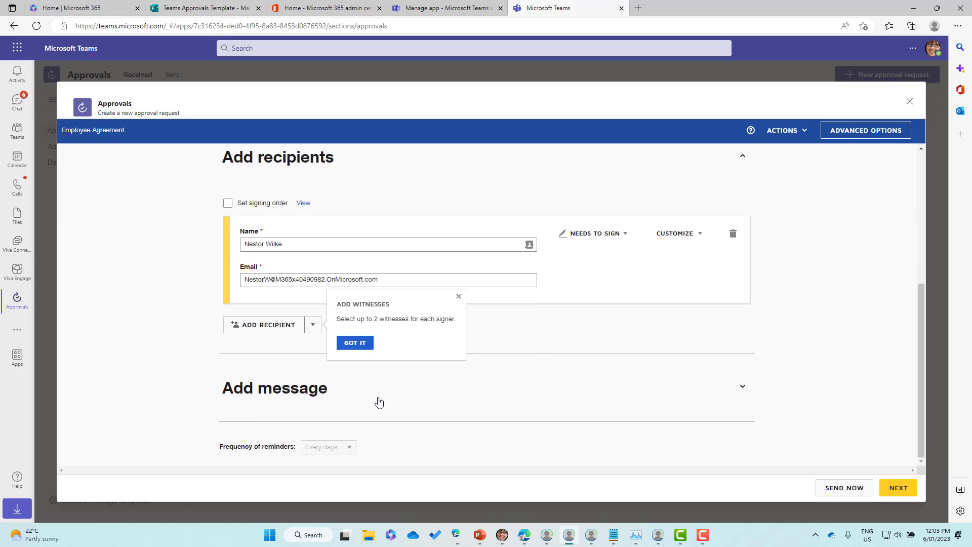
# - Place signature, full name and date signed fields below 'Yours sincerely', then send
pyautogui.click(895, 488)
pyautogui.scroll(-10, 314, 272)
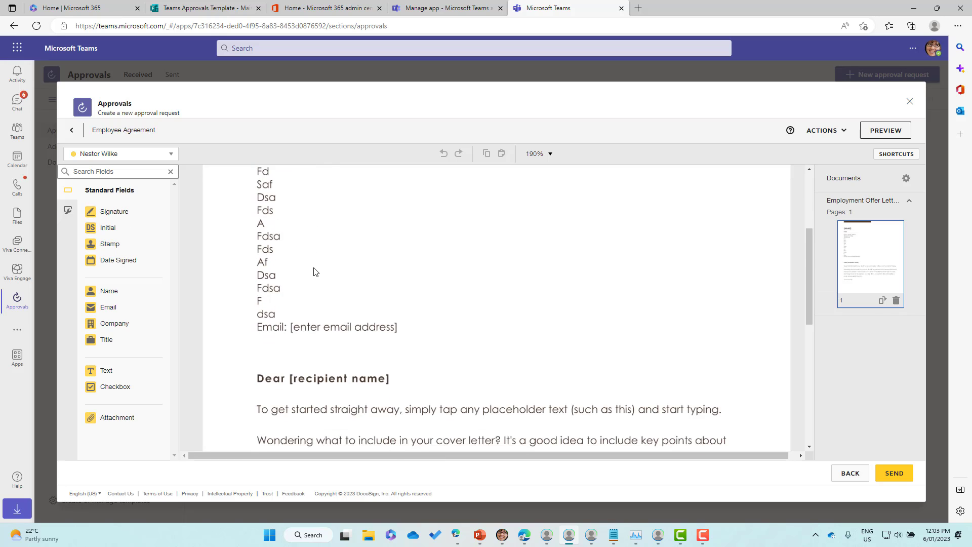
pyautogui.moveTo(105, 218)
pyautogui.mouseDown()
pyautogui.moveTo(277, 271)
pyautogui.moveTo(256, 272)
pyautogui.mouseUp()
pyautogui.moveTo(120, 297); pyautogui.dragTo(256, 326)
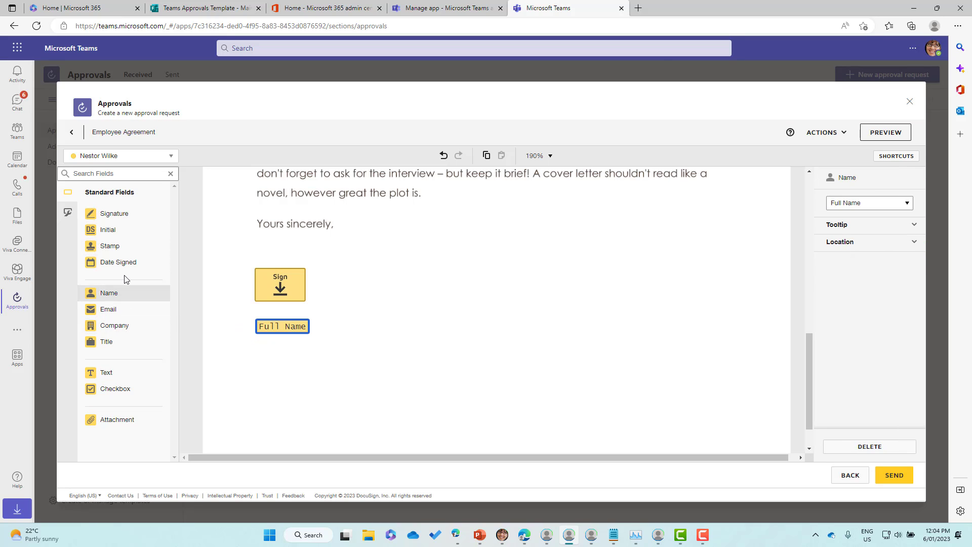
pyautogui.moveTo(124, 263); pyautogui.dragTo(256, 360)
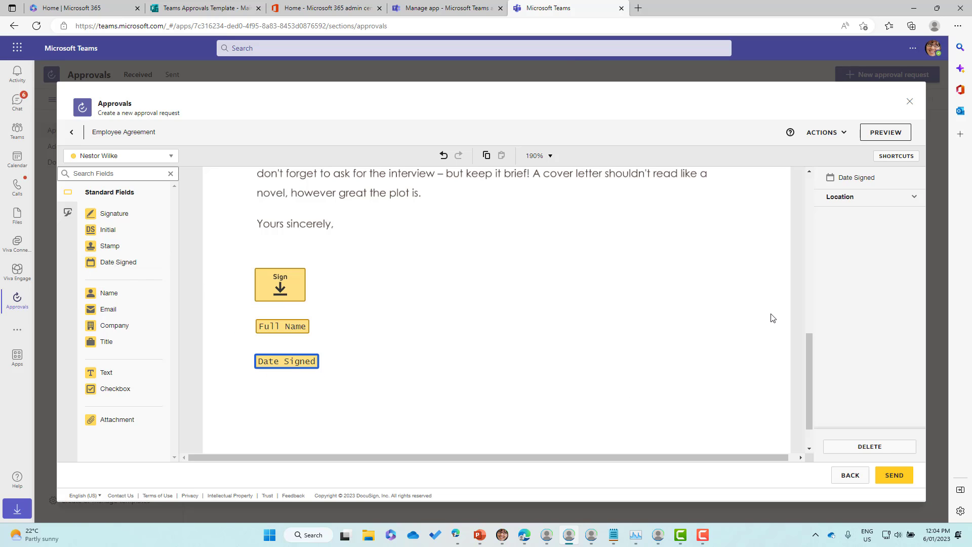
pyautogui.scroll(5, 649, 287)
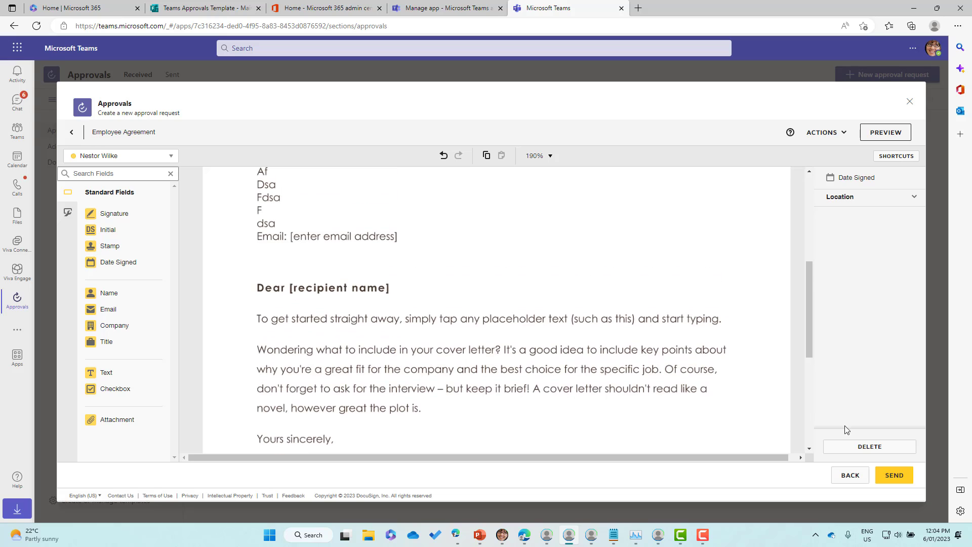
pyautogui.click(893, 477)
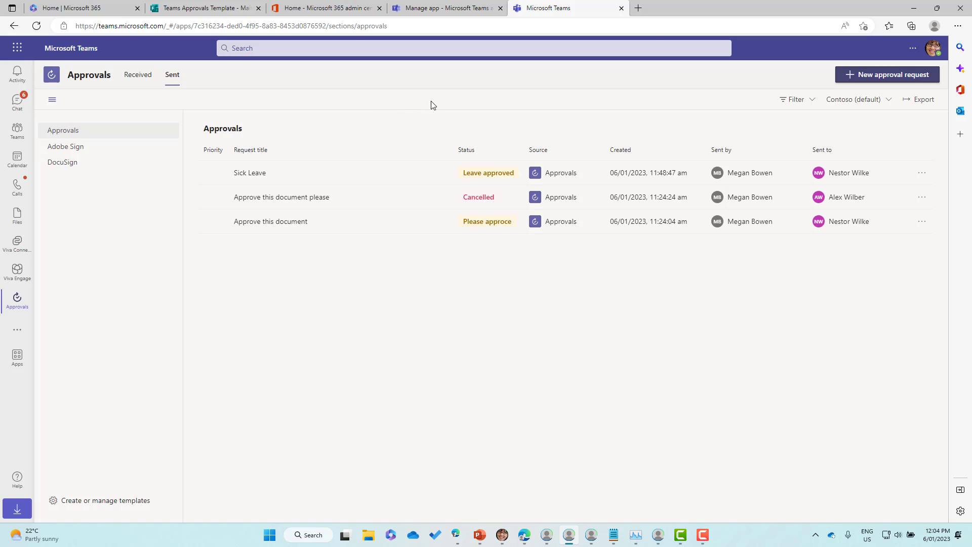
# - Show the DocuSign requests list in Approvals and refresh the page
pyautogui.click(89, 167)
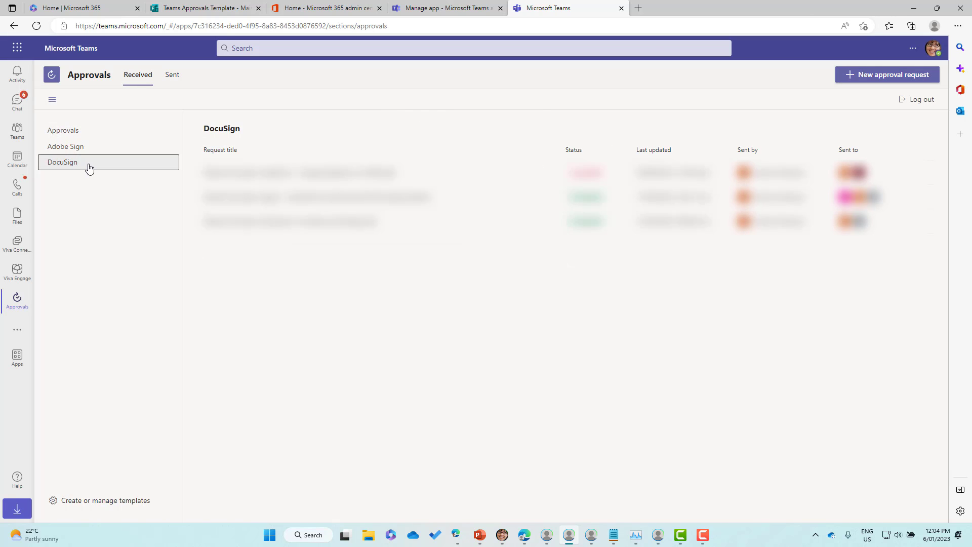
pyautogui.click(81, 136)
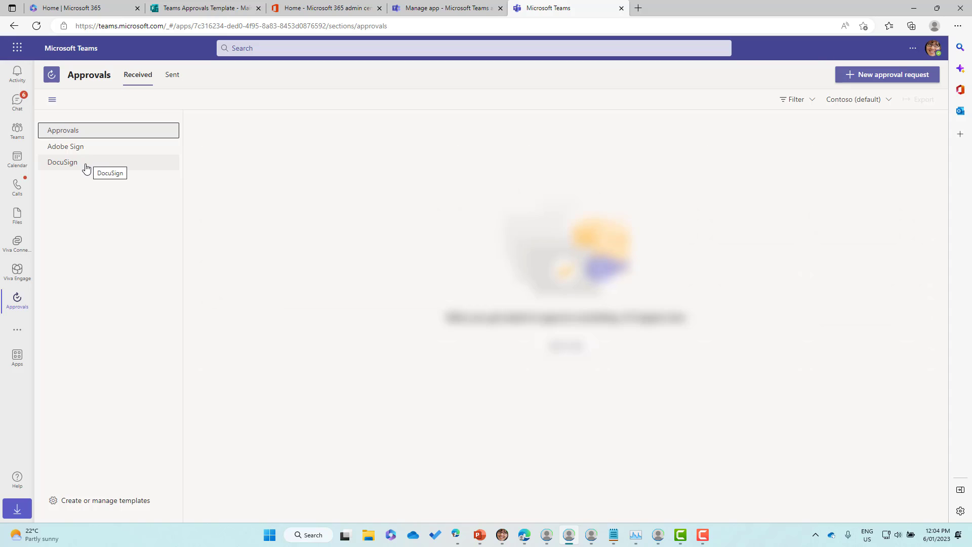
pyautogui.click(86, 167)
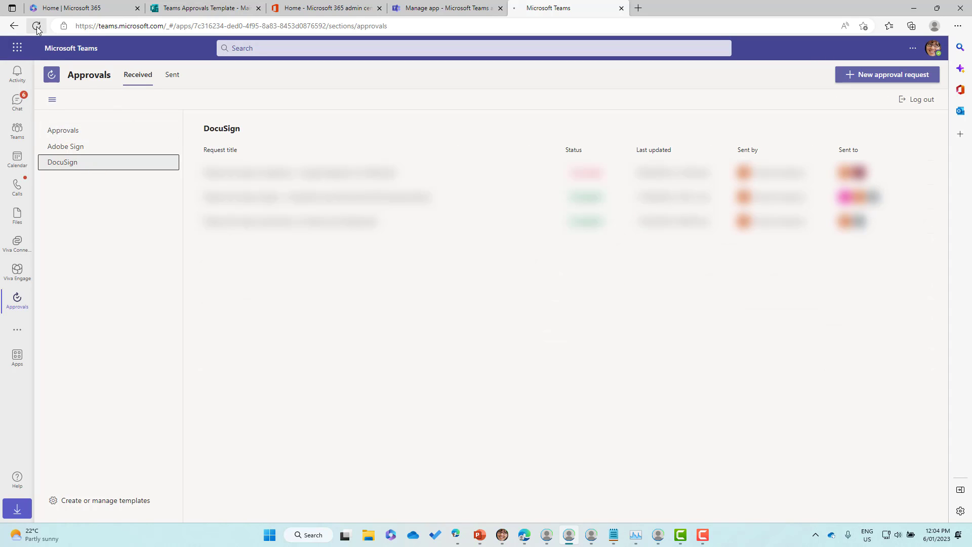
pyautogui.click(37, 26)
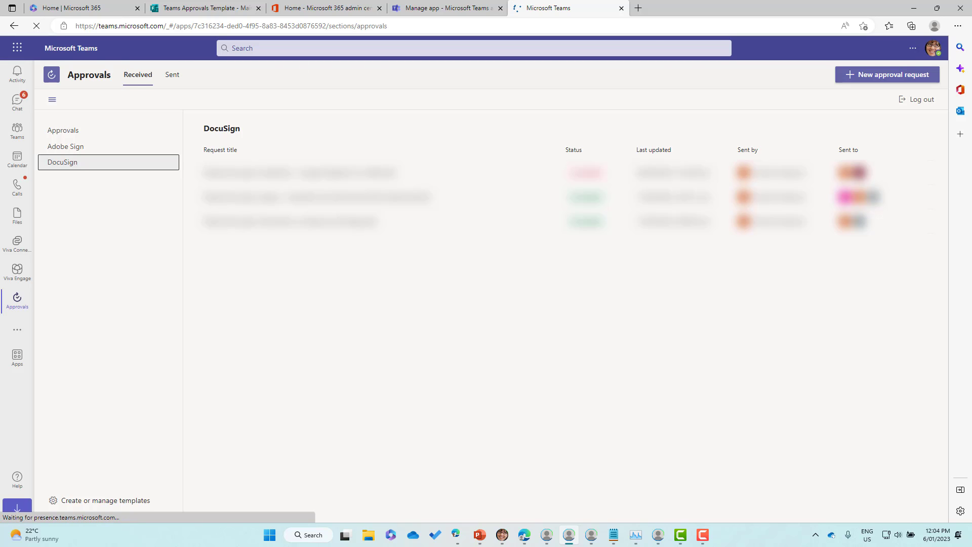
# - Open the DocuSign 'Employee Agreement' email in the recipient's Outlook inbox
pyautogui.moveTo(971, 91); pyautogui.dragTo(550, 40)
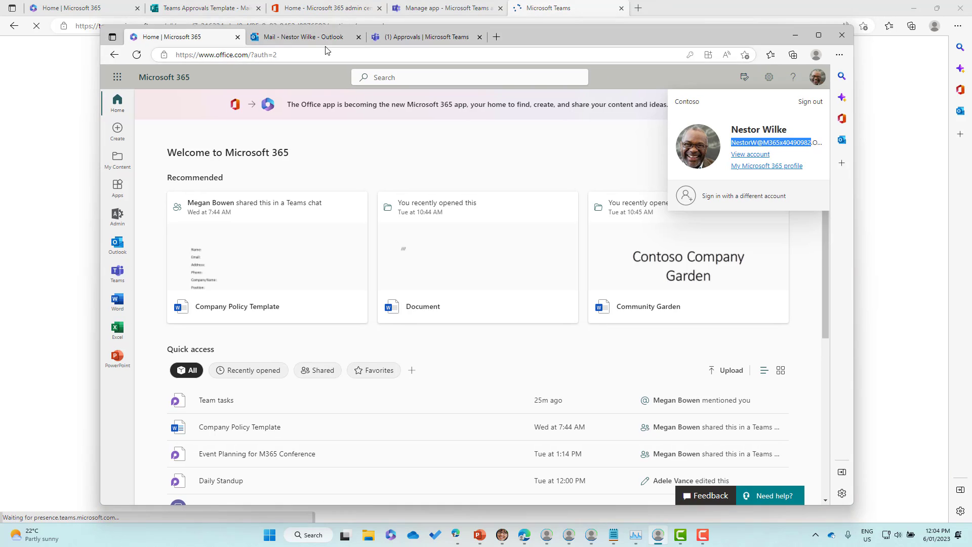
pyautogui.click(318, 44)
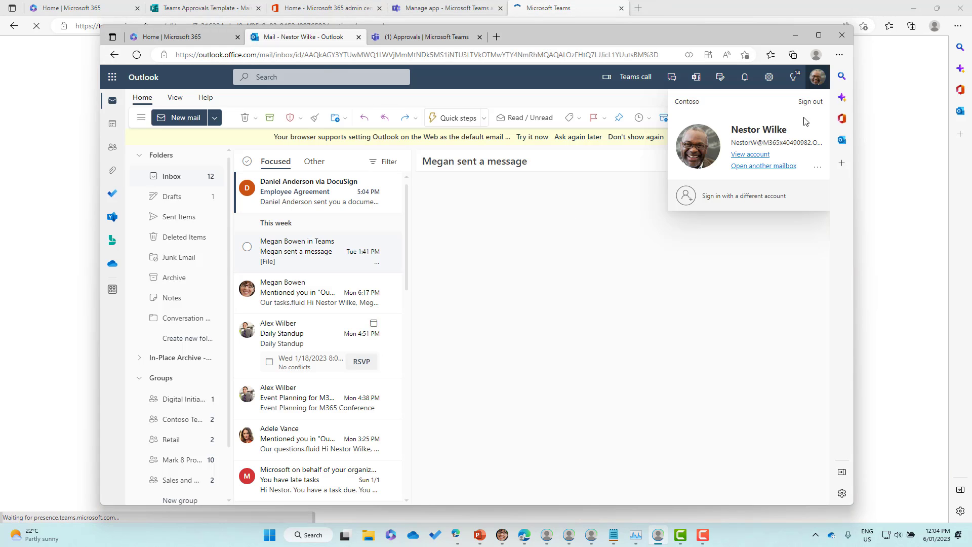
pyautogui.click(288, 200)
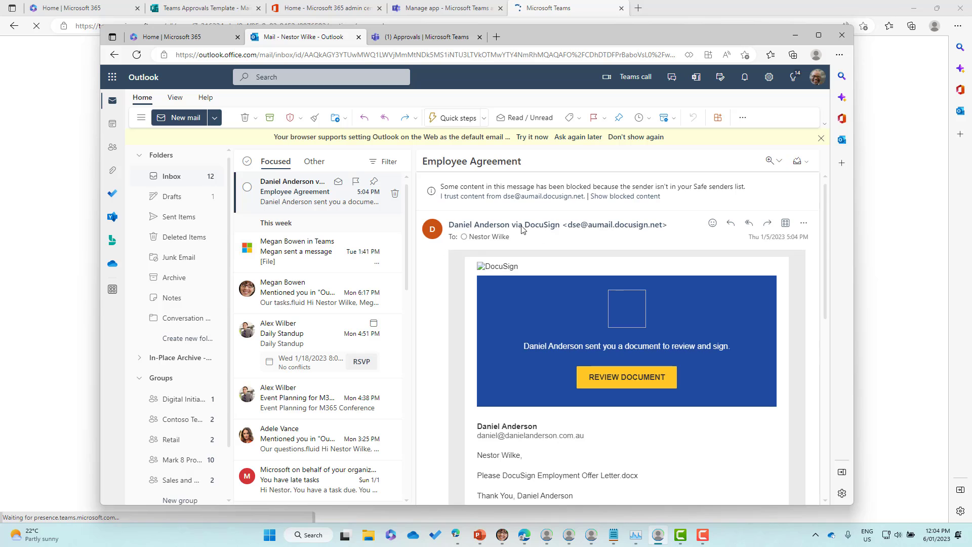
# - Open the Employee Agreement notification from the recipient's Teams Activity feed and dismiss the DocuSign sign-in prompt
pyautogui.click(442, 37)
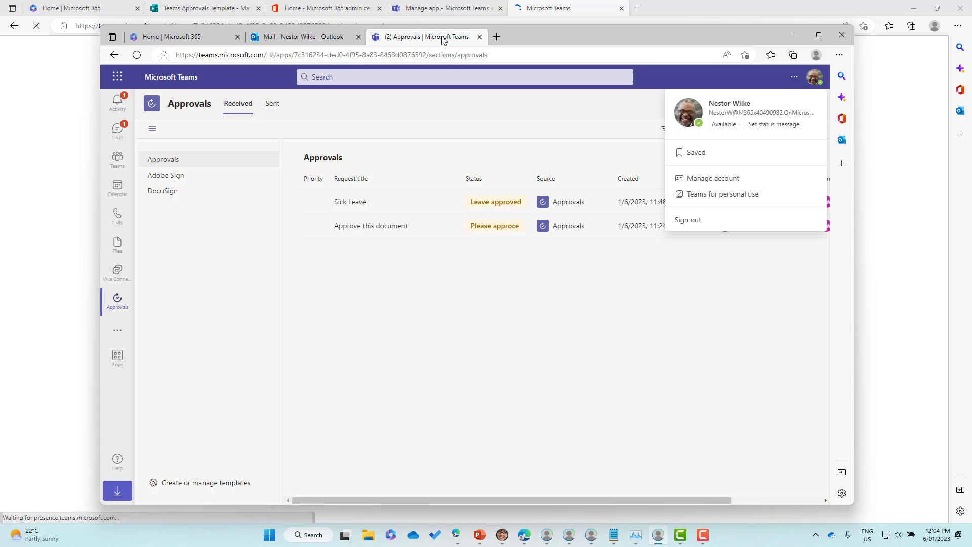
pyautogui.click(116, 102)
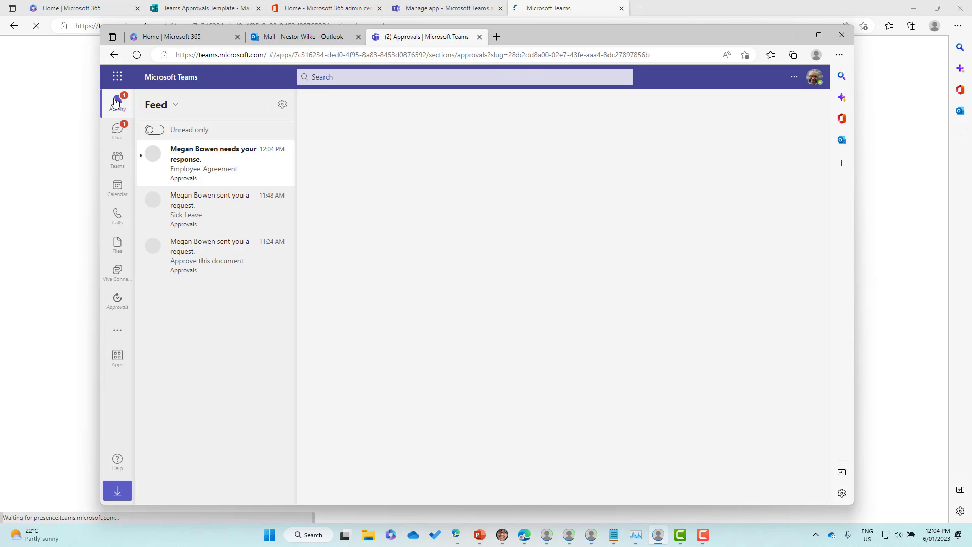
pyautogui.click(212, 175)
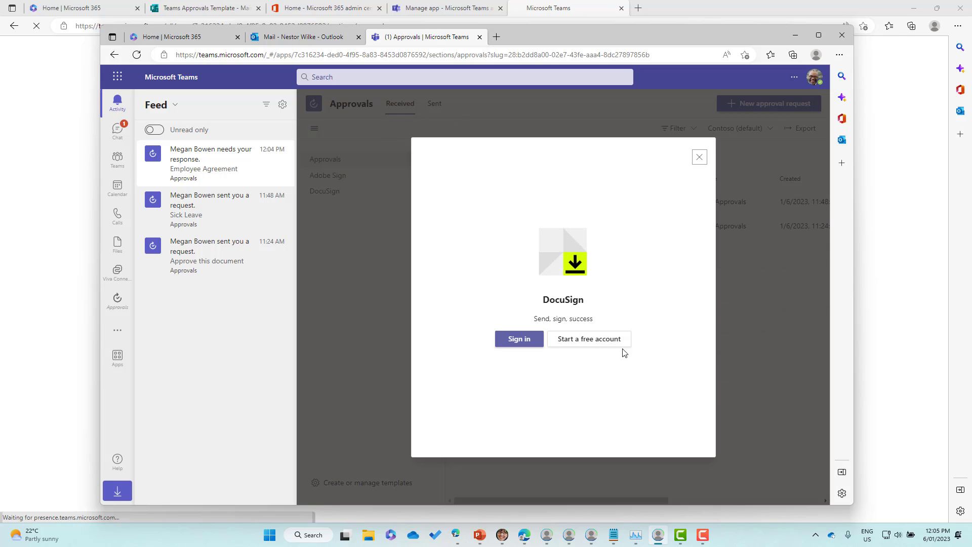
pyautogui.click(701, 159)
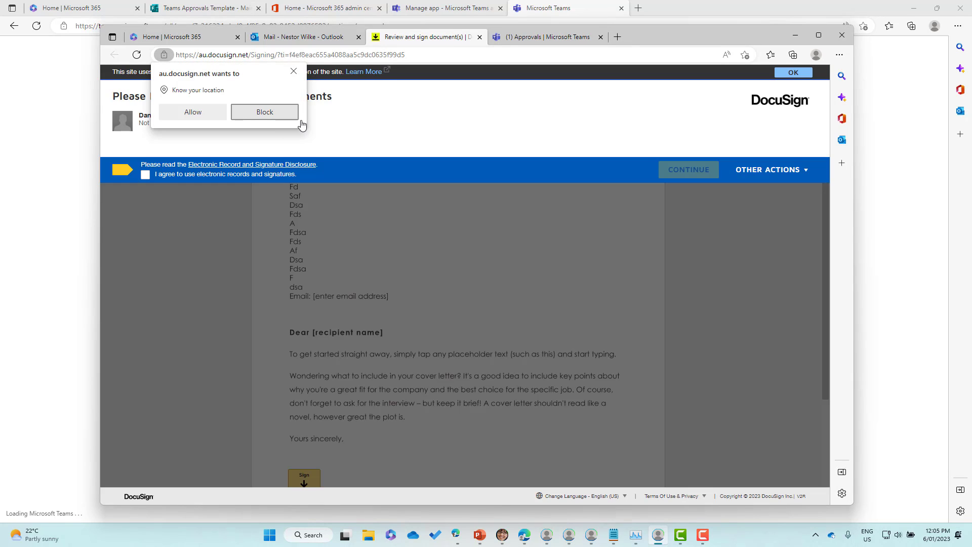
# - Block the location request and agree to use electronic records and signatures
pyautogui.click(264, 112)
pyautogui.click(145, 174)
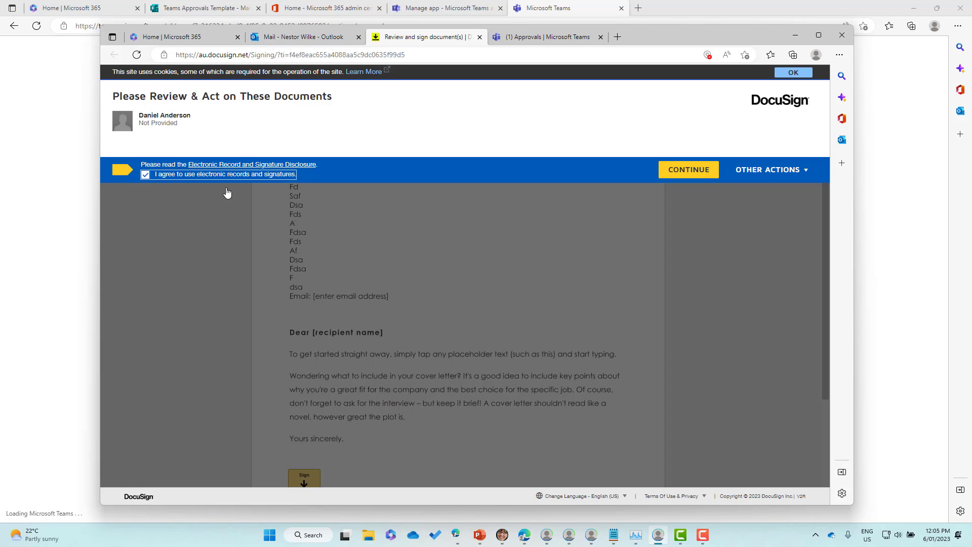
pyautogui.click(681, 172)
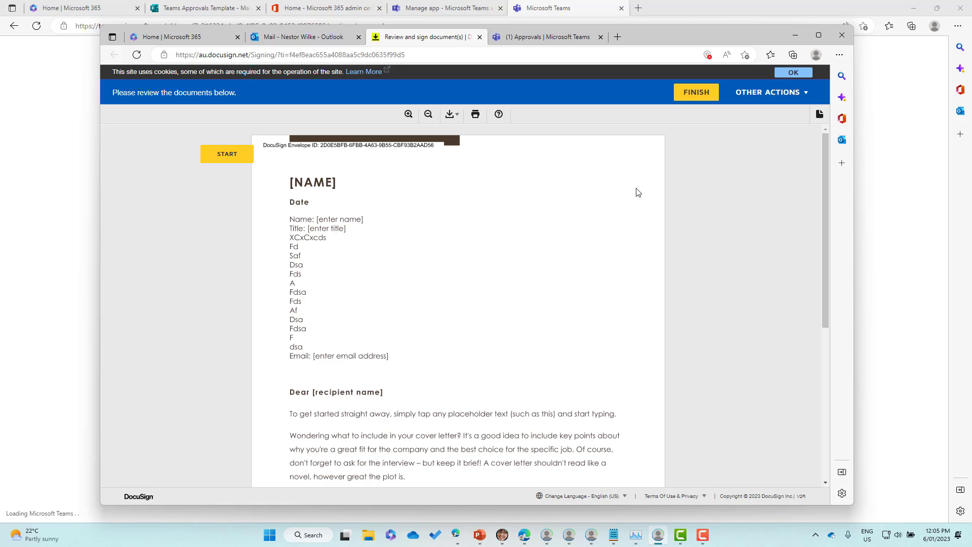
# - Adopt and apply a signature in the Sign field, finish, and decline creating an account
pyautogui.scroll(-5, 546, 298)
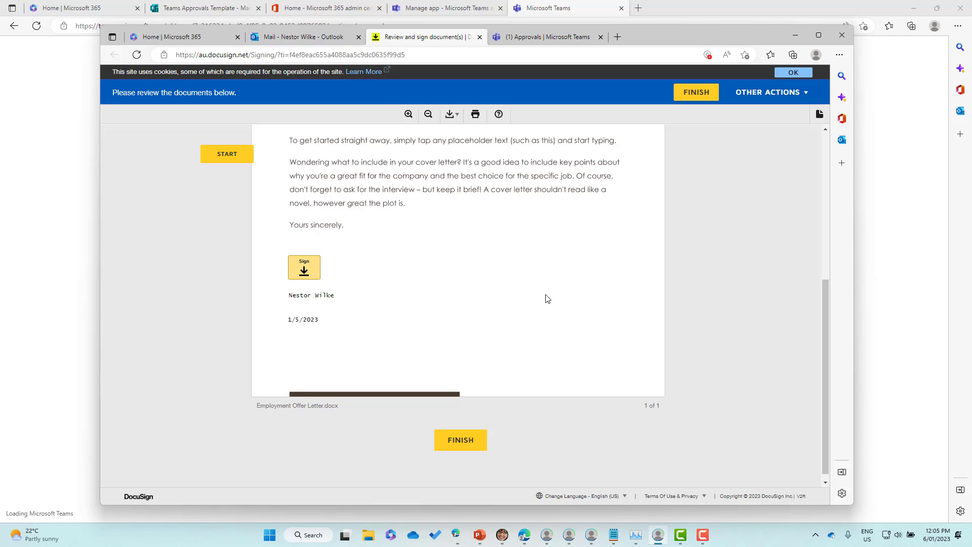
pyautogui.click(308, 263)
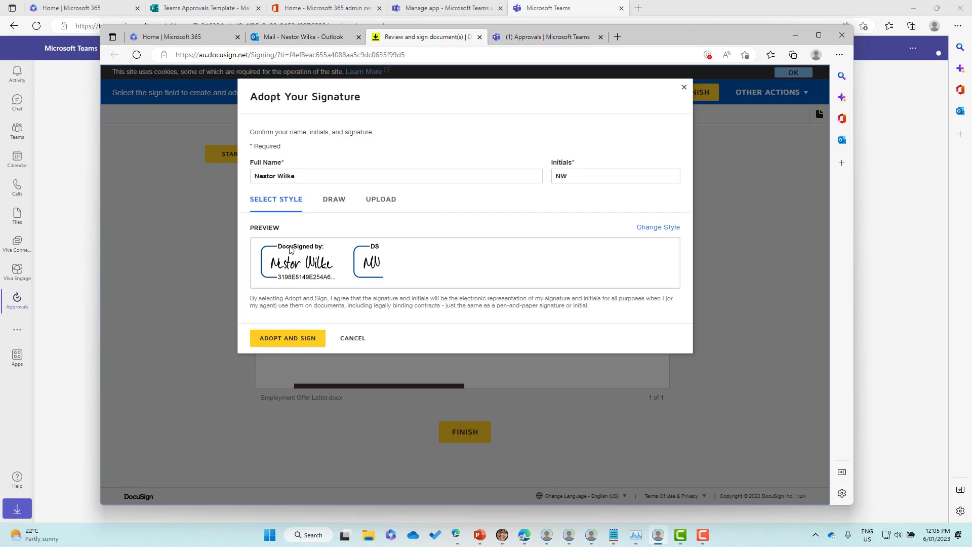
pyautogui.click(296, 342)
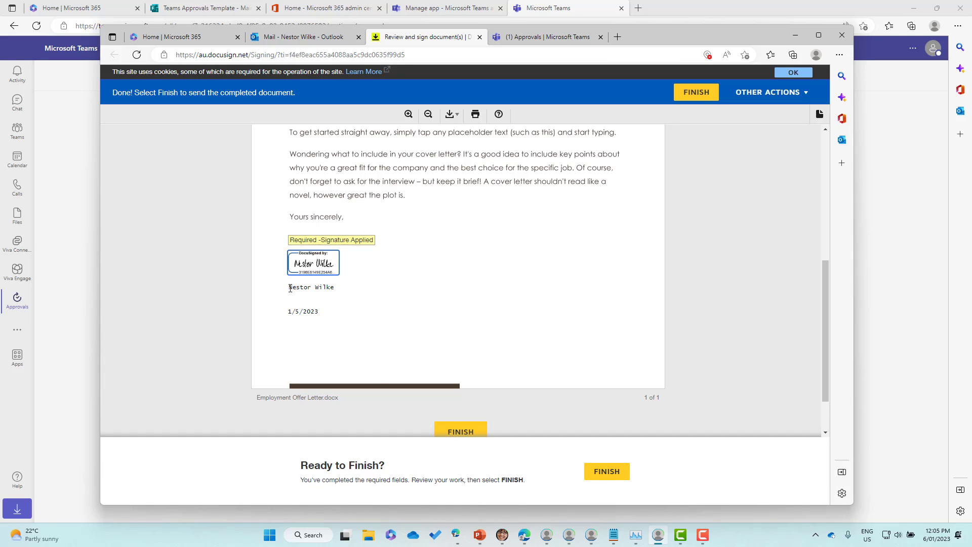
pyautogui.moveTo(290, 314); pyautogui.dragTo(311, 314)
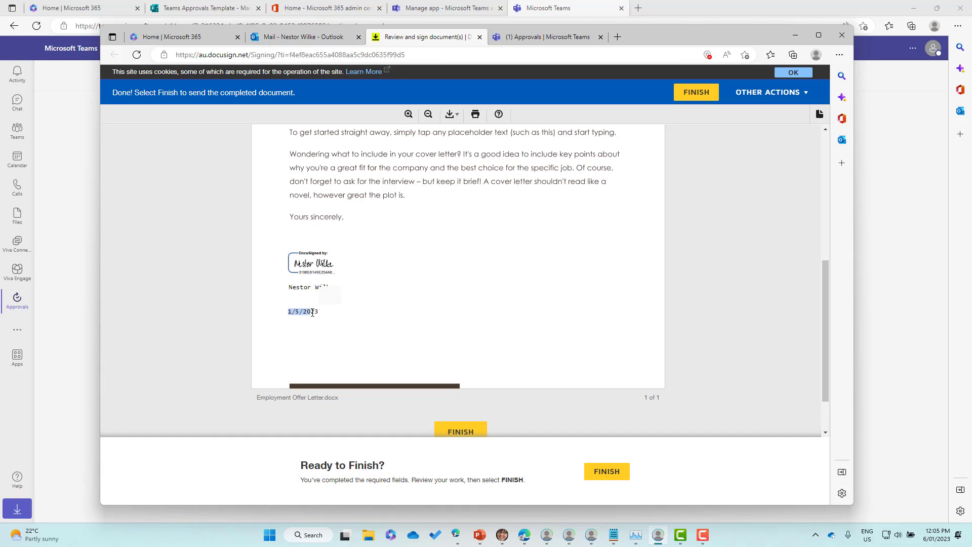
pyautogui.click(604, 473)
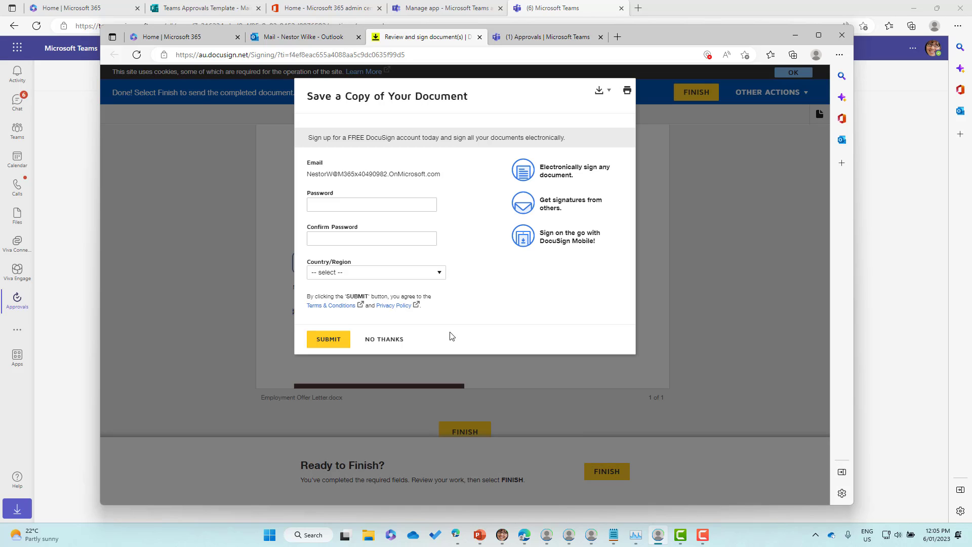
pyautogui.click(394, 347)
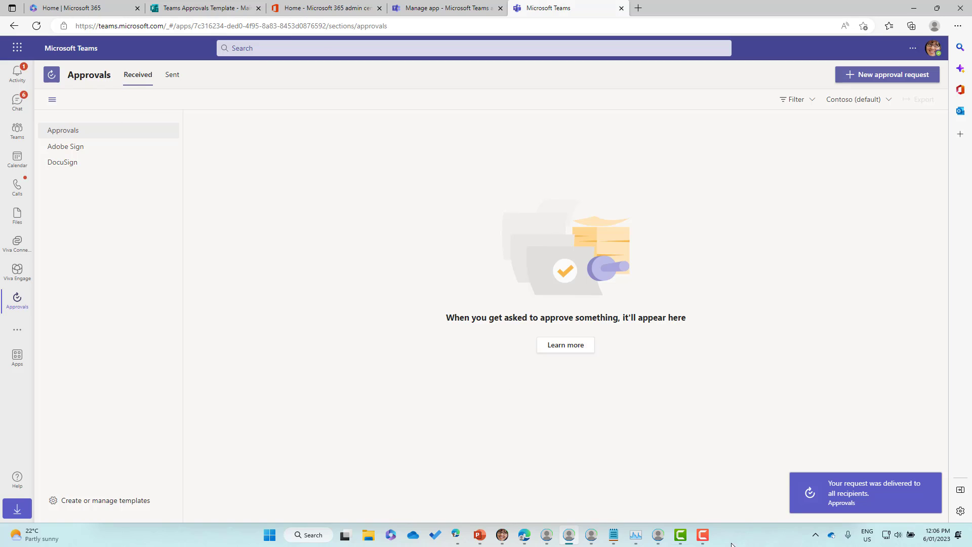
# - From the Activity feed, open Nestor Wilke's response to the Employee Agreement approval request
pyautogui.moveTo(822, 495)
pyautogui.click(20, 74)
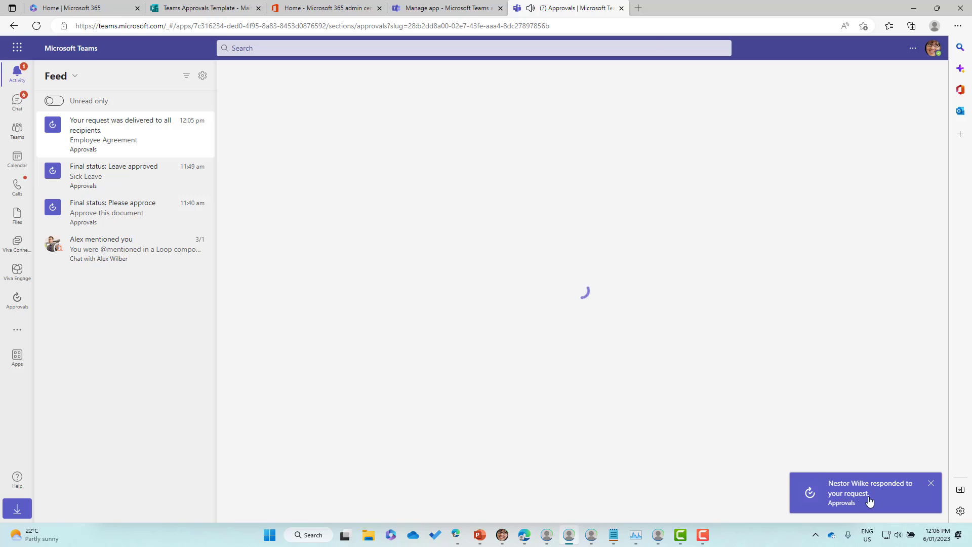
pyautogui.click(878, 495)
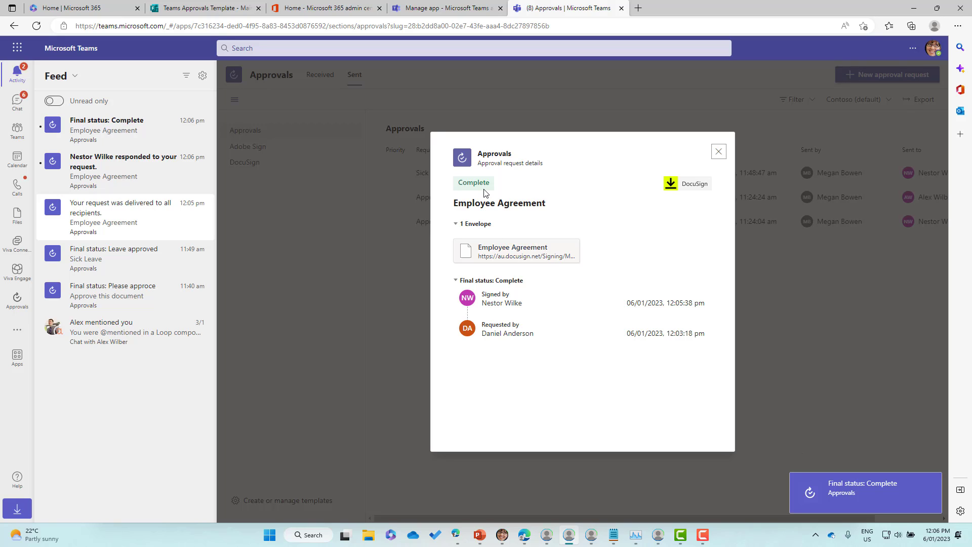
# - Open the 'Final status: Complete' item, then review the signed Employee Agreement document
pyautogui.click(109, 134)
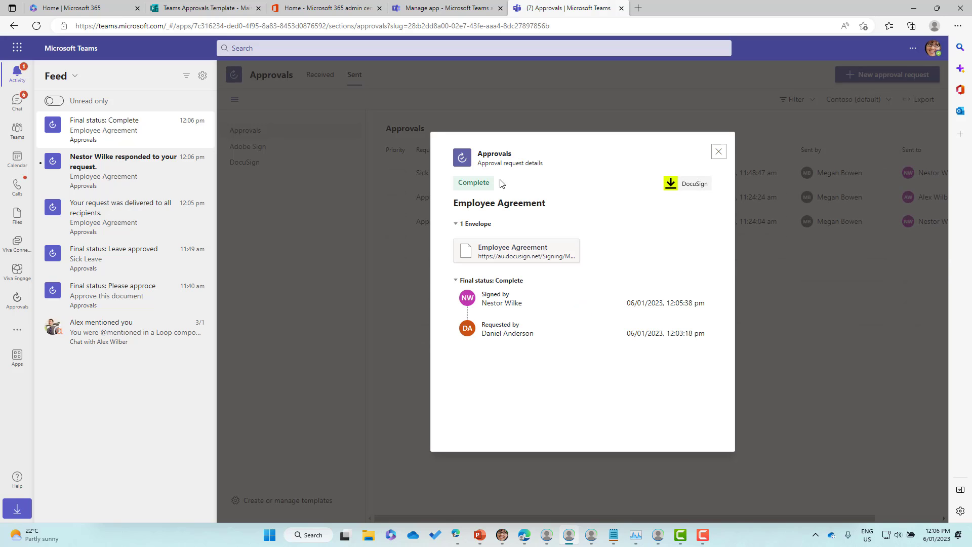
pyautogui.moveTo(467, 184); pyautogui.dragTo(479, 184)
pyautogui.click(502, 256)
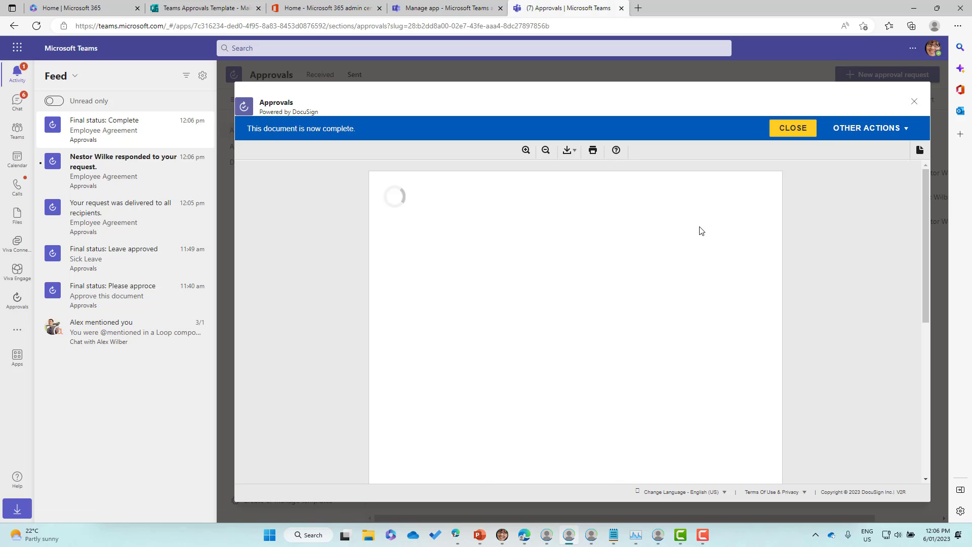
pyautogui.scroll(-5, 779, 267)
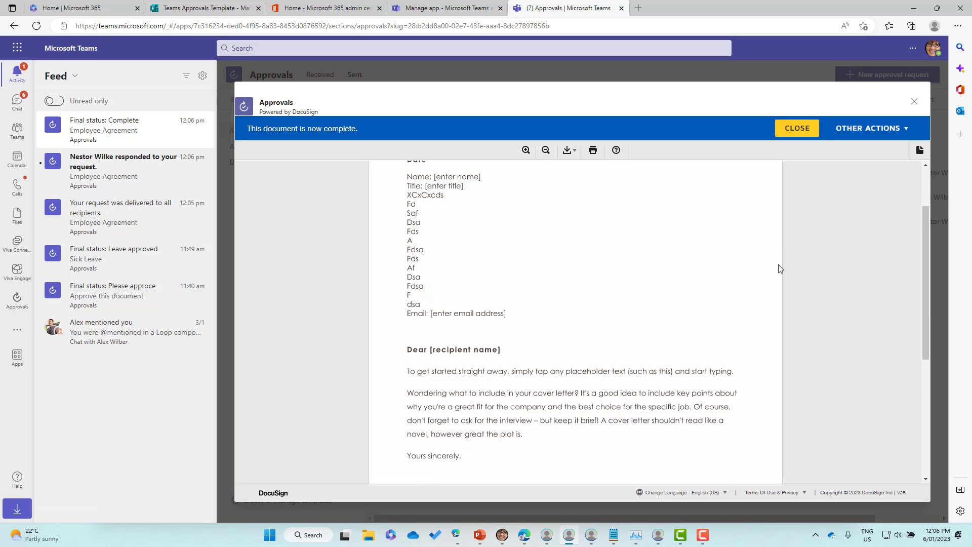
pyautogui.scroll(3, 780, 269)
pyautogui.scroll(2, 779, 268)
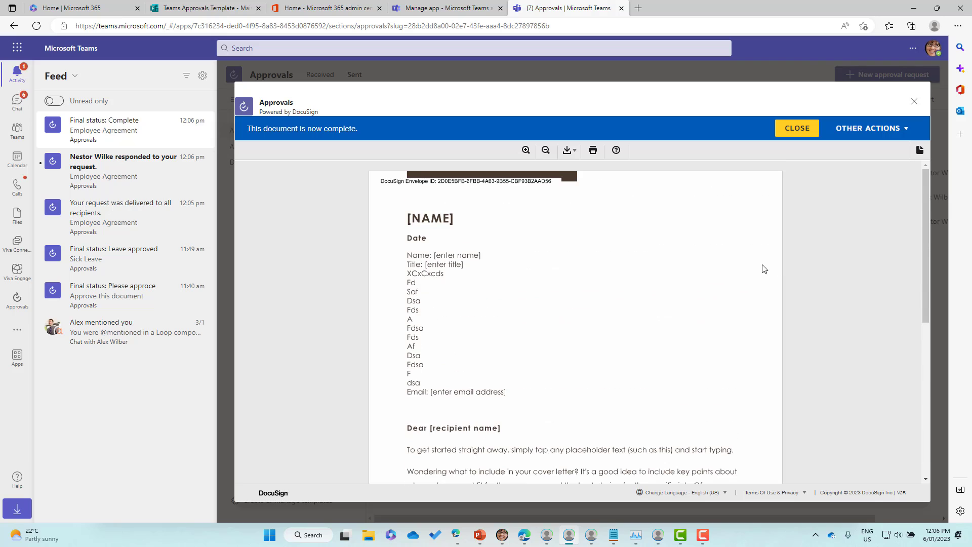
pyautogui.scroll(-6, 547, 215)
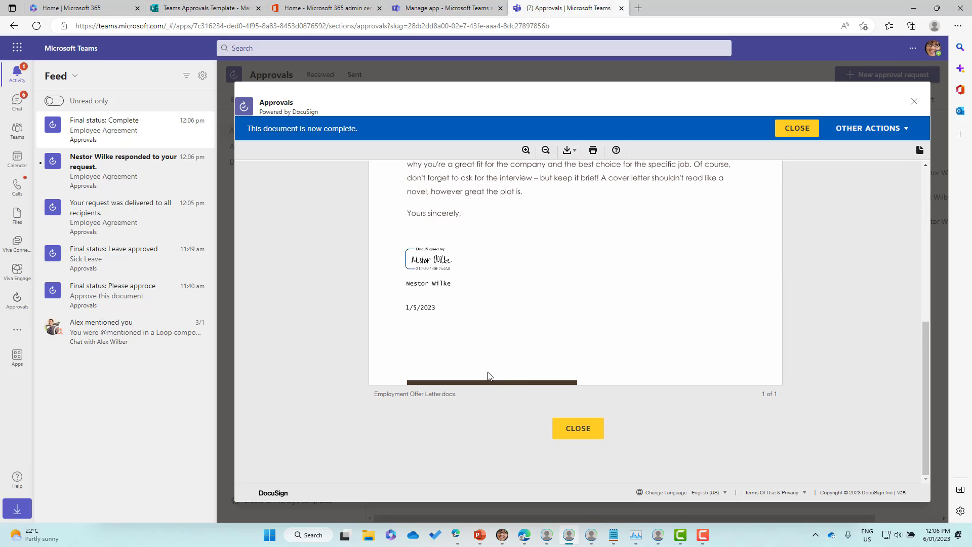